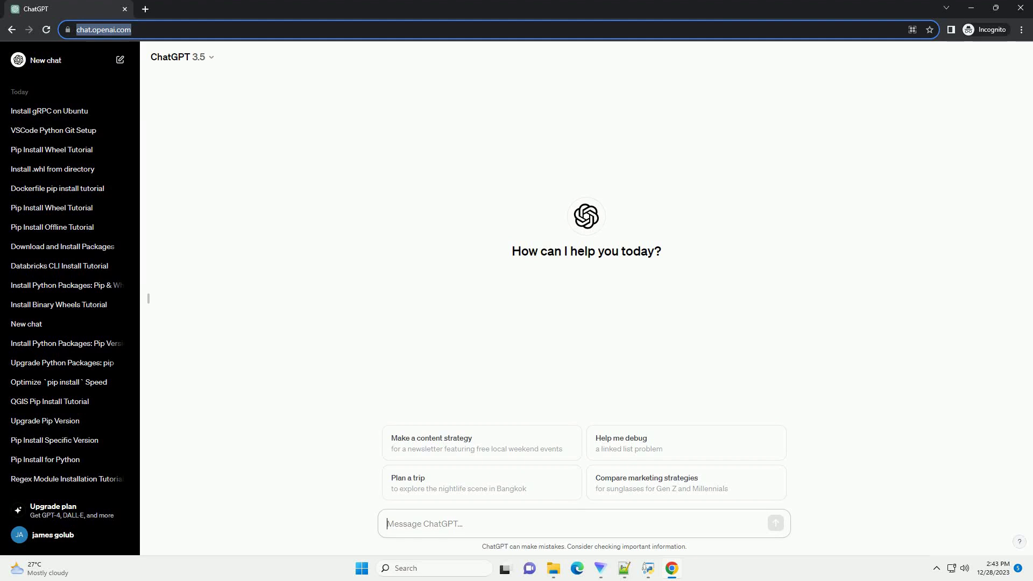
type("write an informative tutorial about pip install transformers bert with code example")
- Send the prompt requesting a tutorial on pip installing transformers and using BERT with code
key("Return")
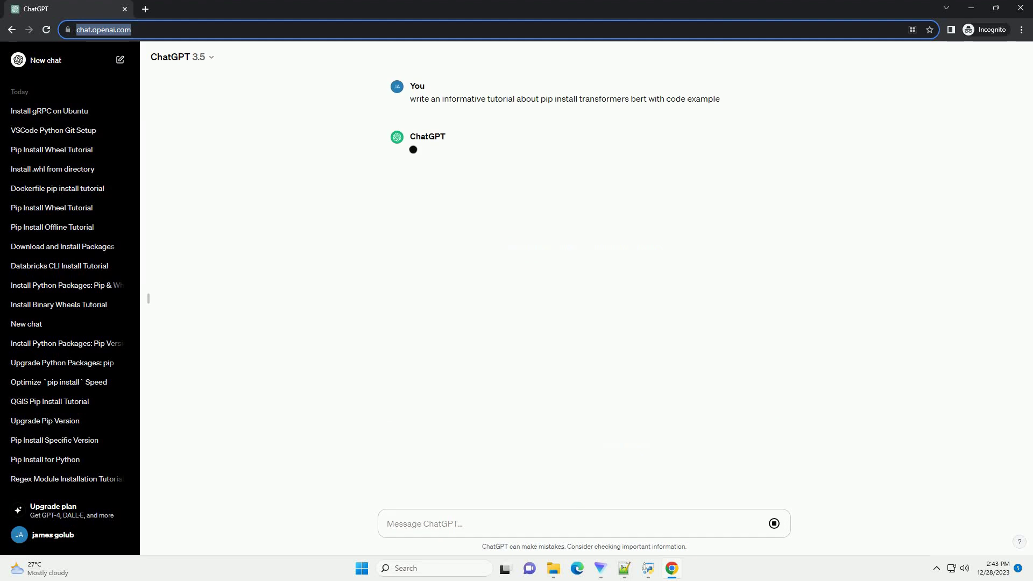